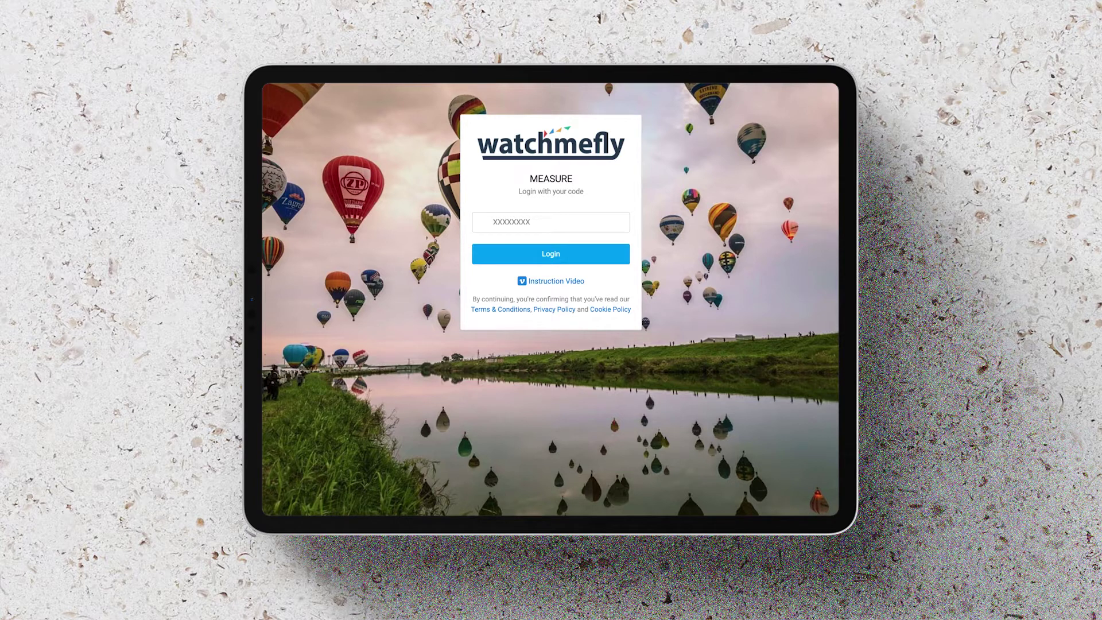
click(510, 224)
click(549, 256)
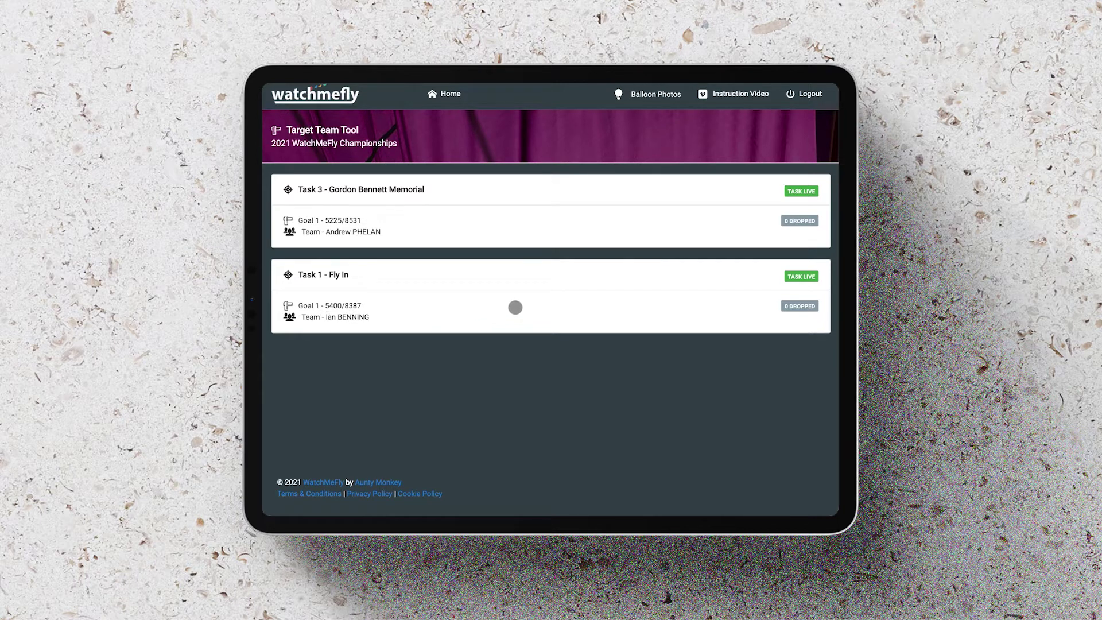
click(514, 305)
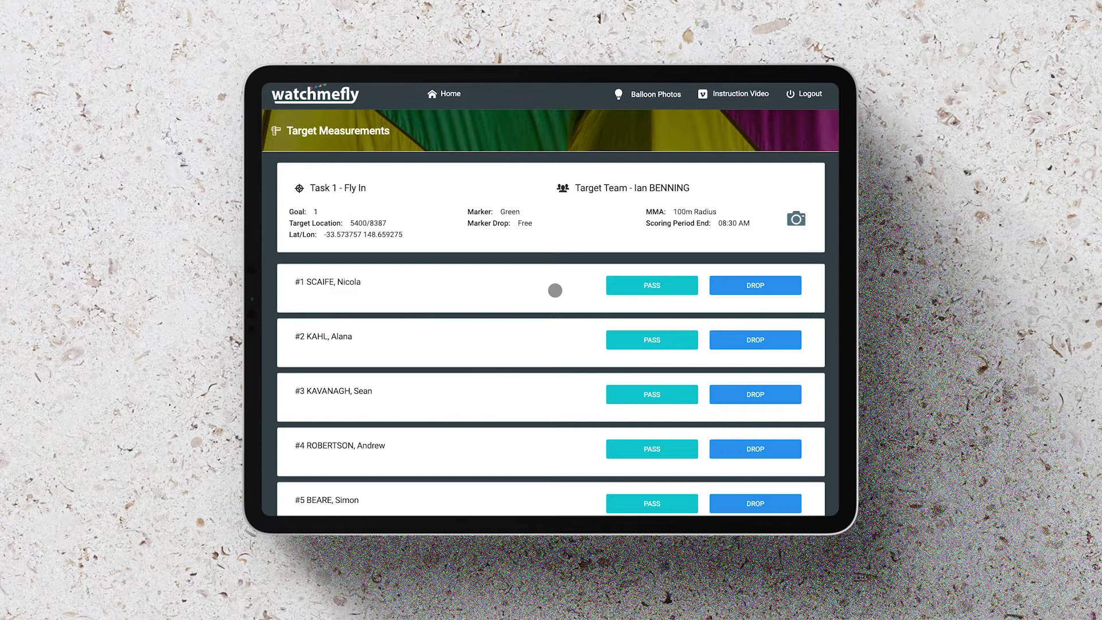
click(761, 286)
click(763, 286)
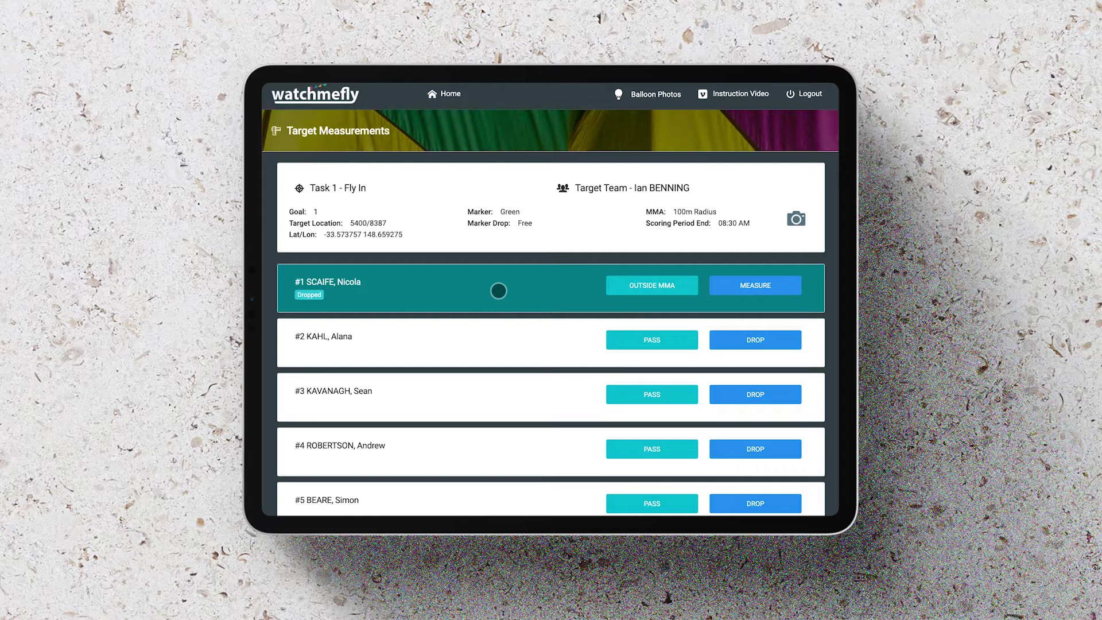
- Submit pilot #1's measurement of 1.43m, with the time hour corrected to 08
click(498, 291)
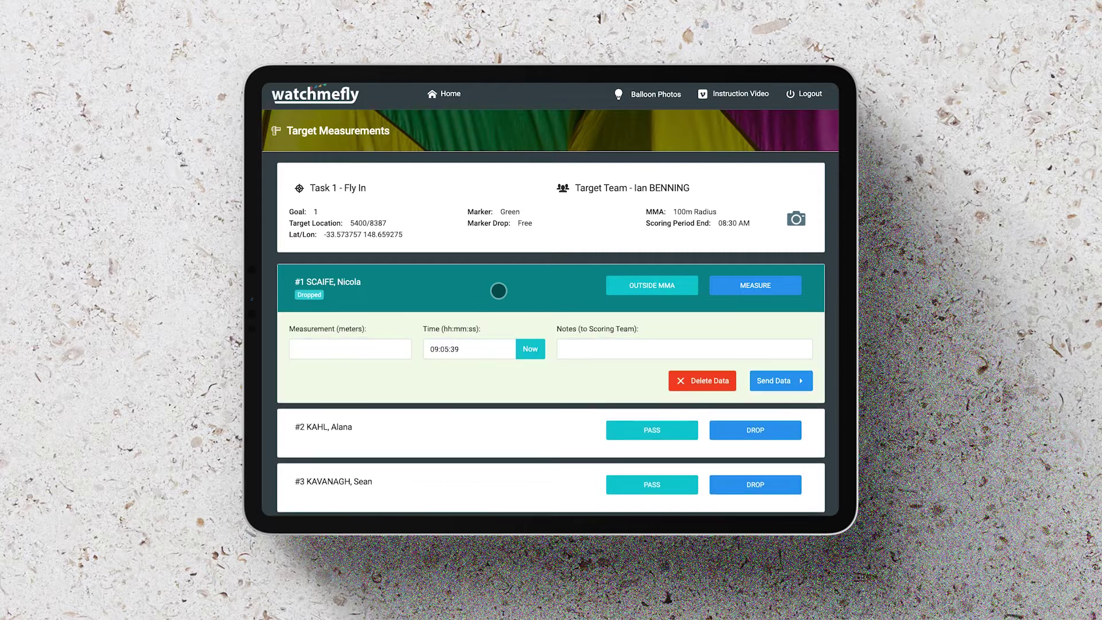
click(353, 348)
text(1)
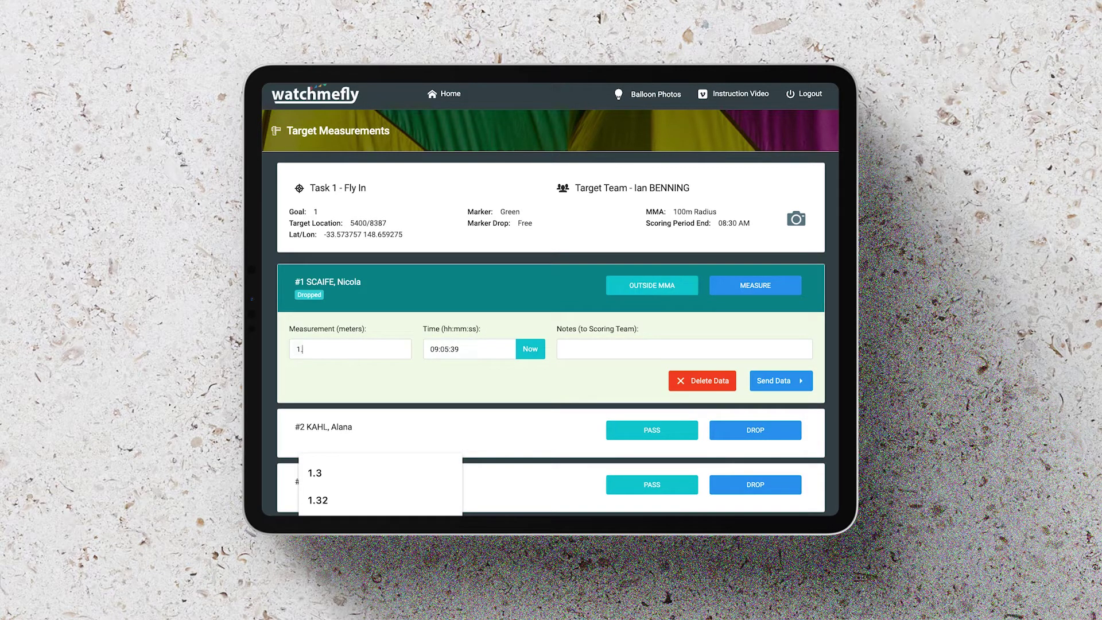
text(.43)
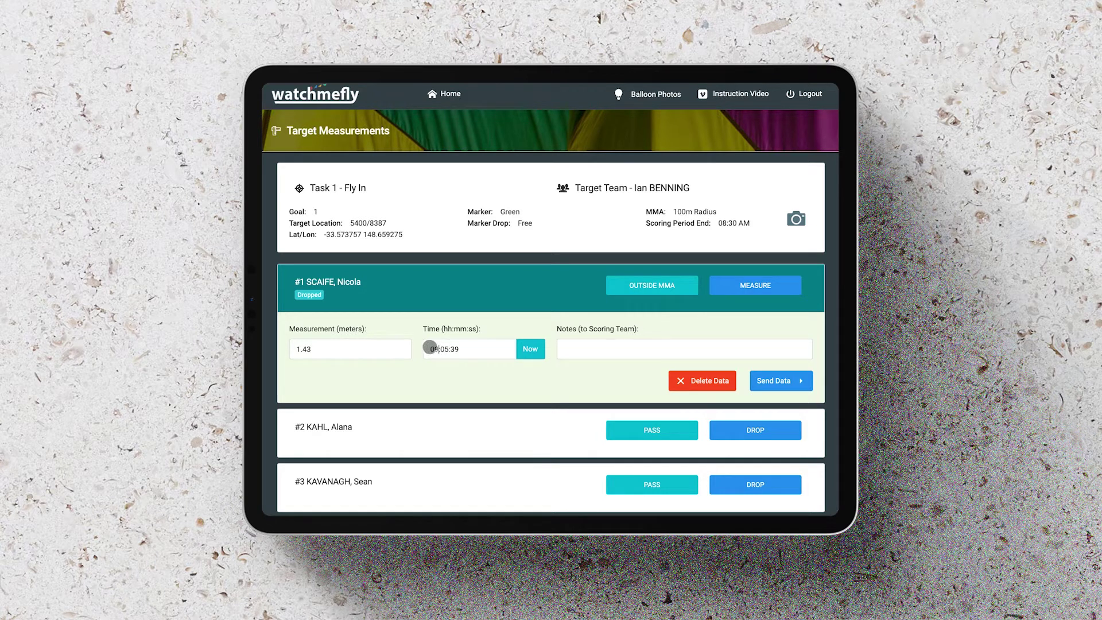
click(438, 349)
key(BackSpace)
text(8)
click(783, 381)
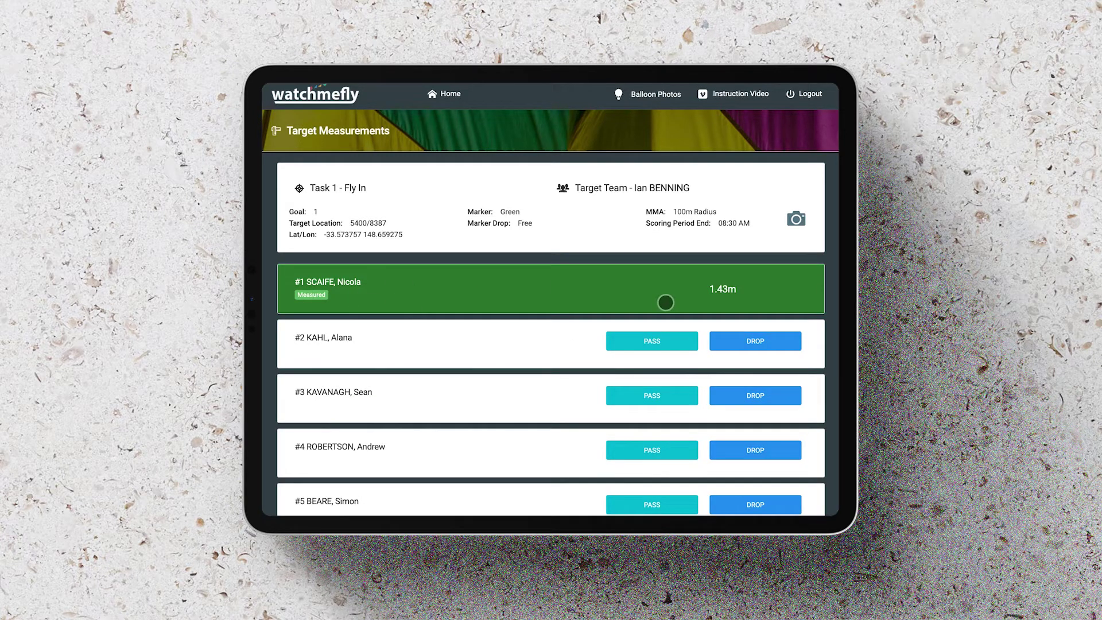
- Mark pilots #2 and #3 as Dropped, then submit pilot #2 KAHL's 4.32m measurement
click(755, 340)
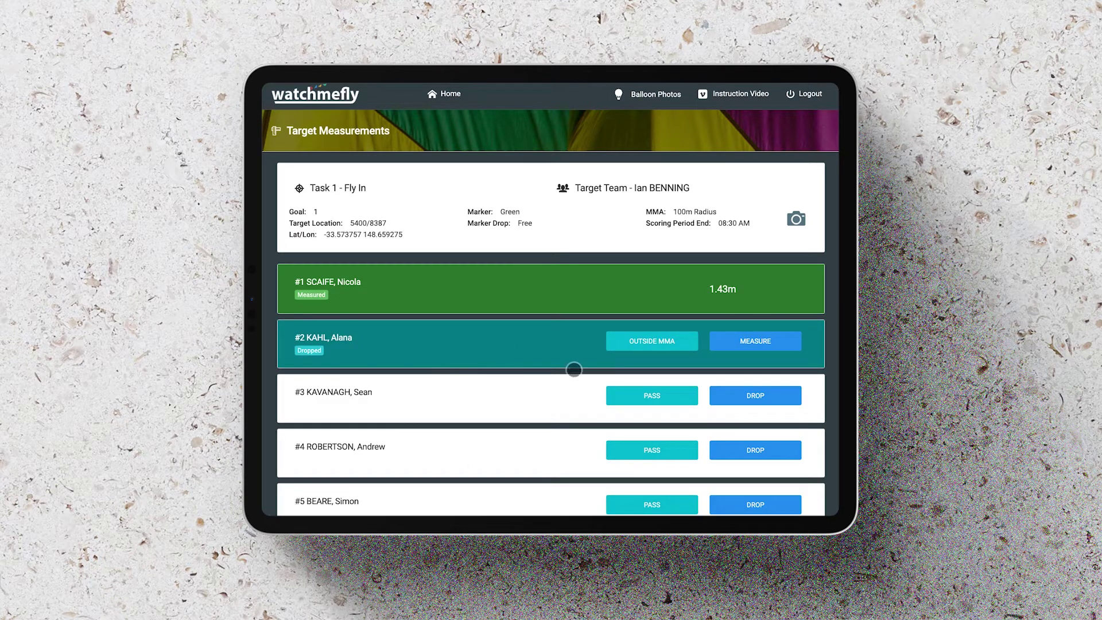
click(753, 397)
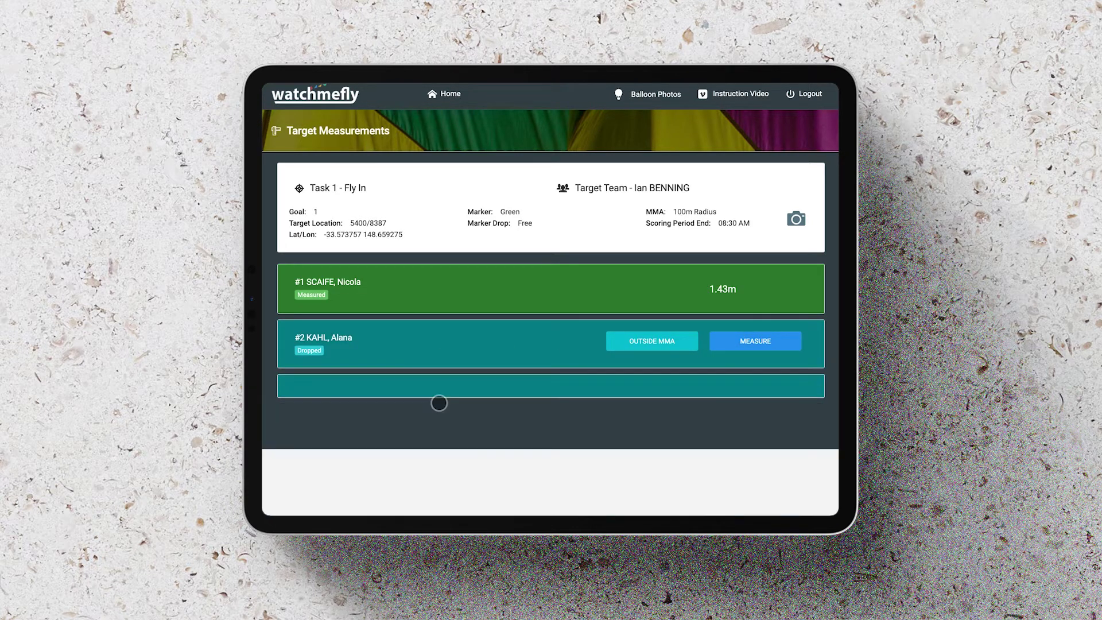
click(458, 347)
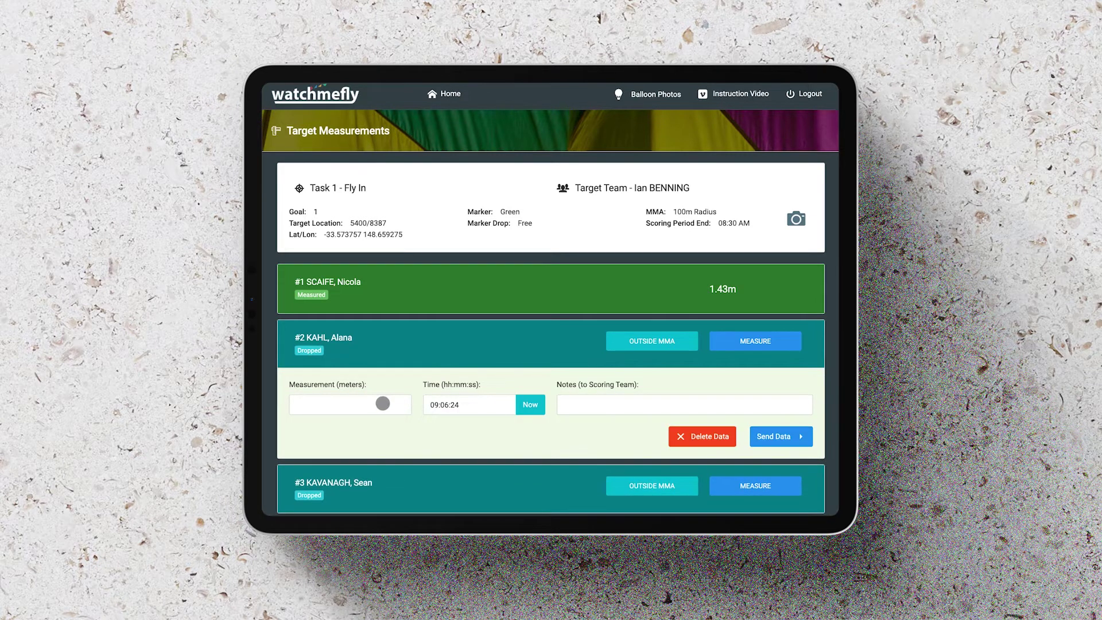
click(383, 404)
text(4.32)
click(794, 440)
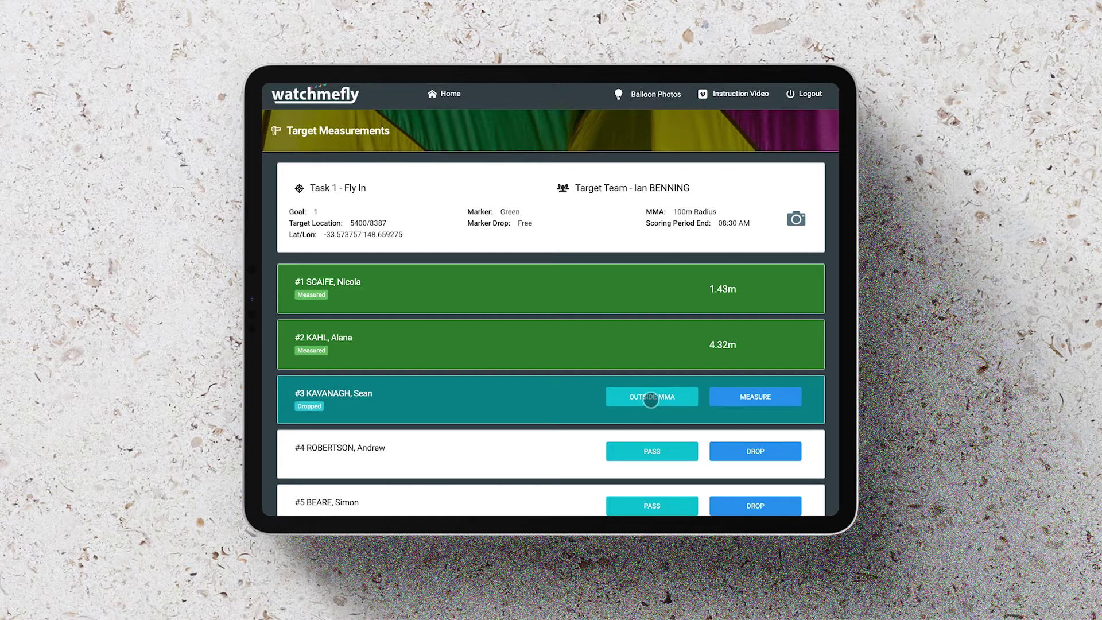
click(662, 398)
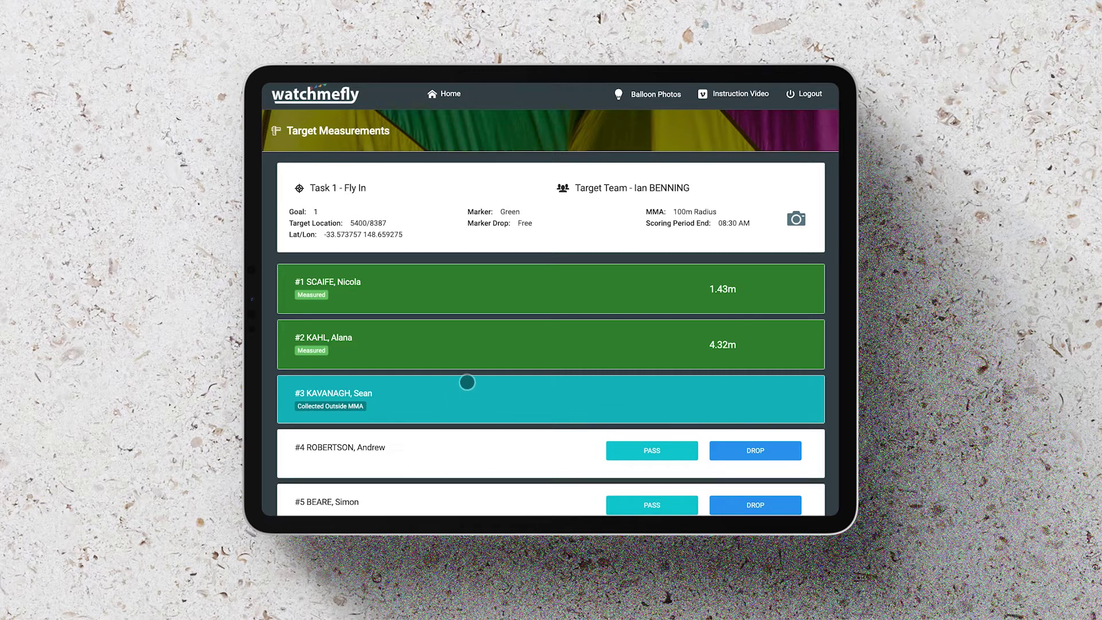
scroll(585, 349, down, 1)
scroll(584, 351, down, 1)
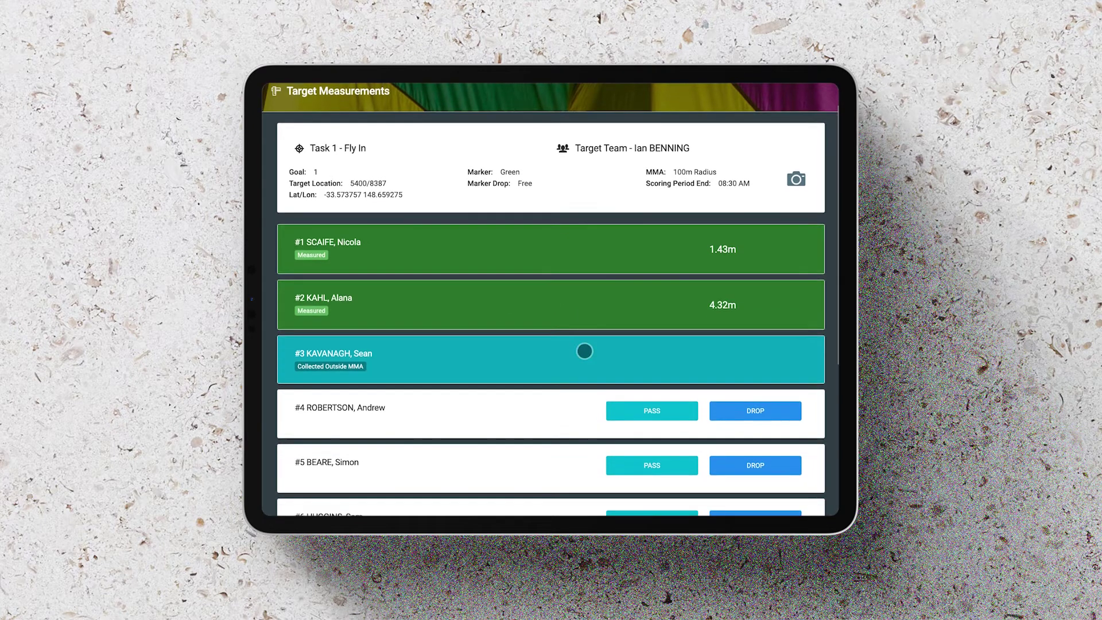
scroll(560, 358, down, 2)
click(657, 279)
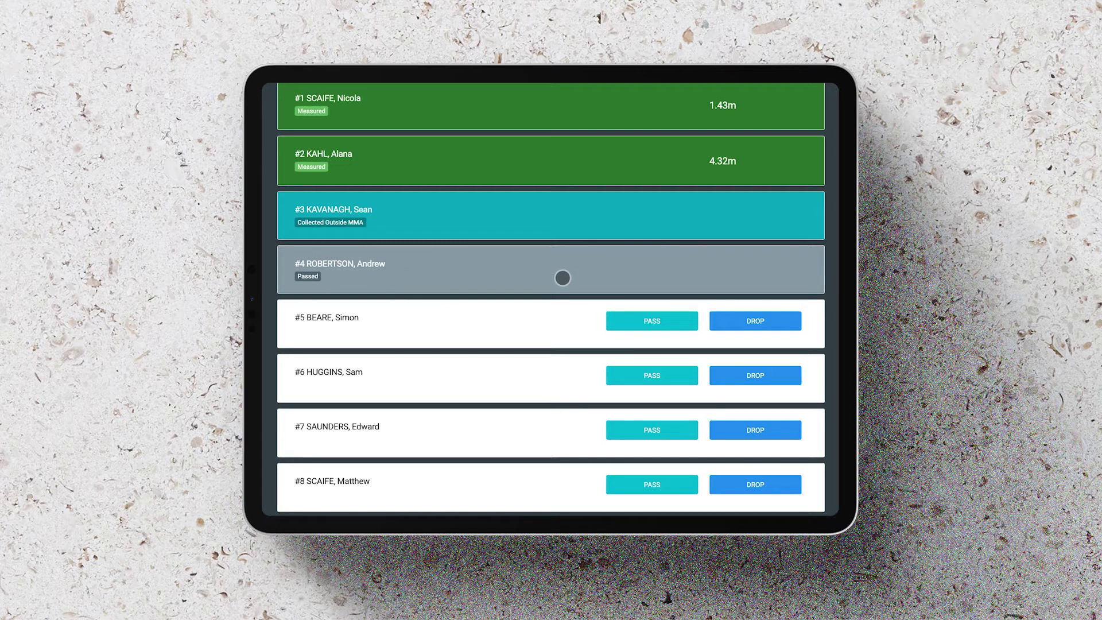
scroll(563, 278, up, 1)
scroll(562, 278, up, 5)
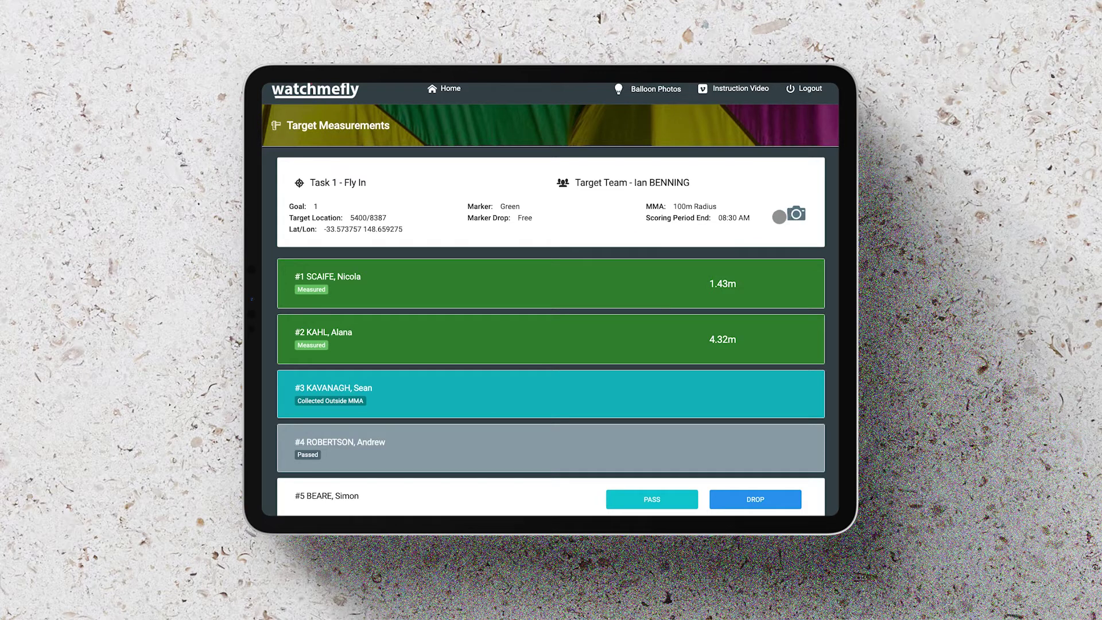
- Start a photo upload for Task 3 - Gordon Bennett Memorial from its camera icon
click(797, 214)
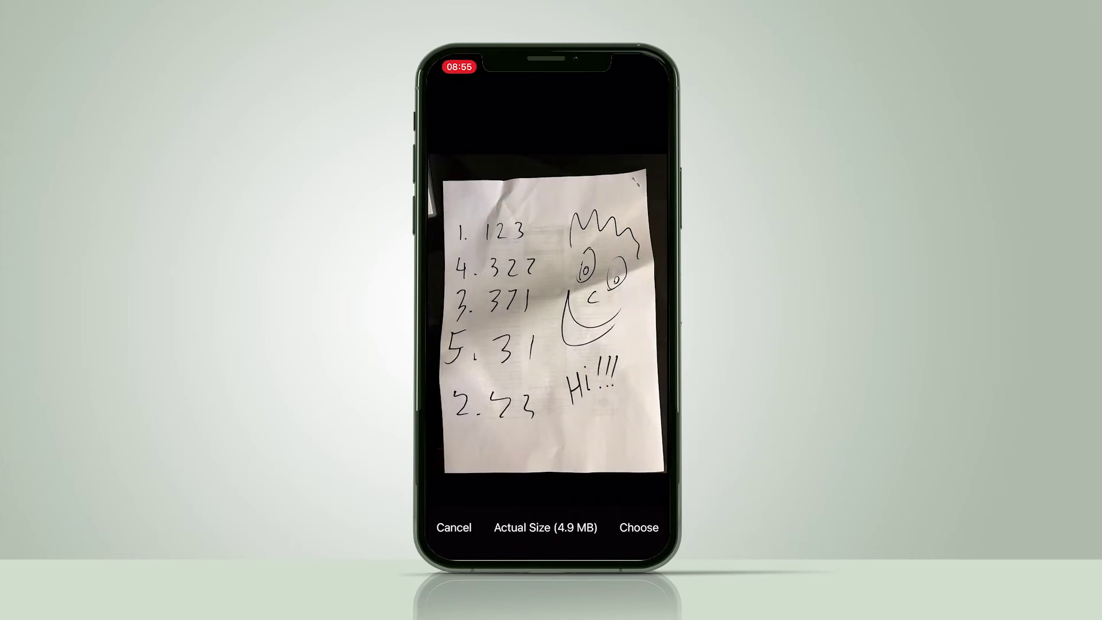
- Resize the score-sheet photo to Large (722 KB) and attach it to the upload form
click(546, 527)
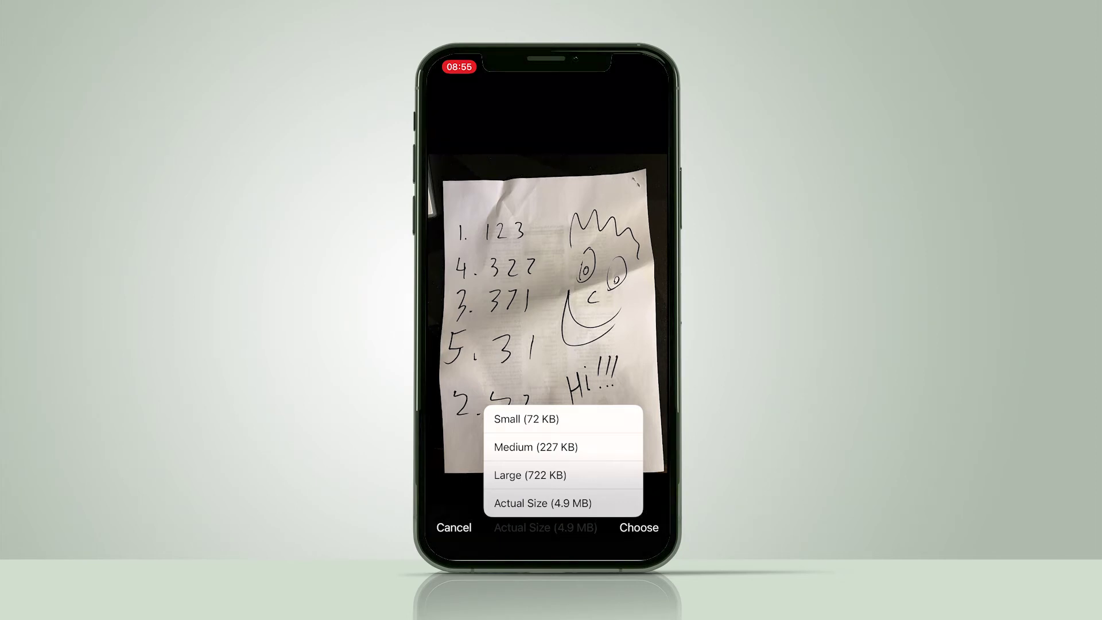
click(531, 475)
click(639, 528)
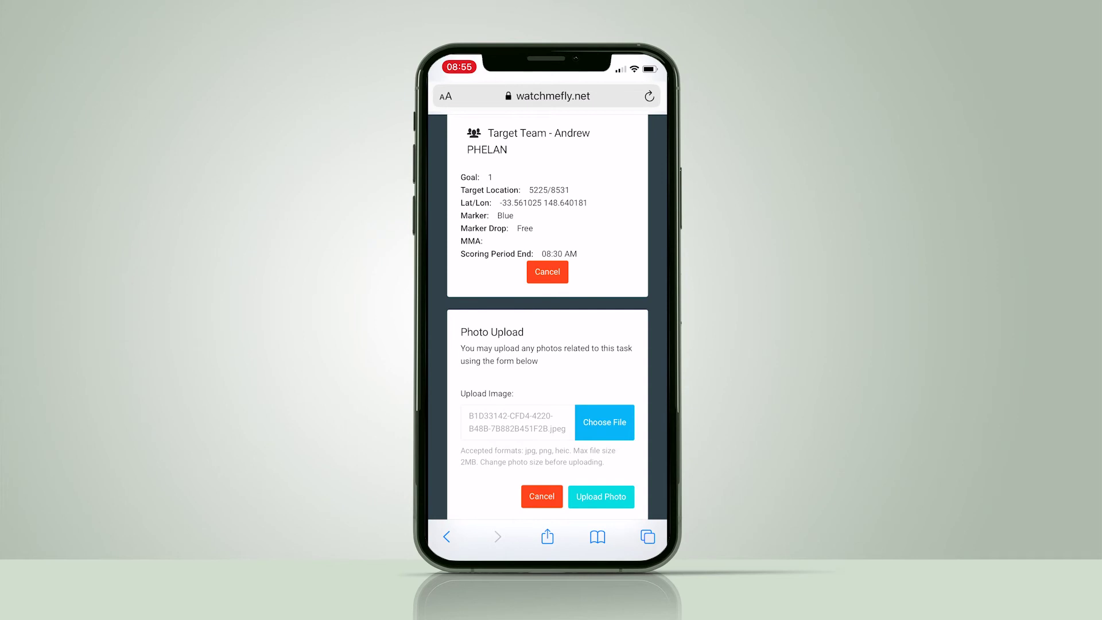
scroll(548, 316, up, 5)
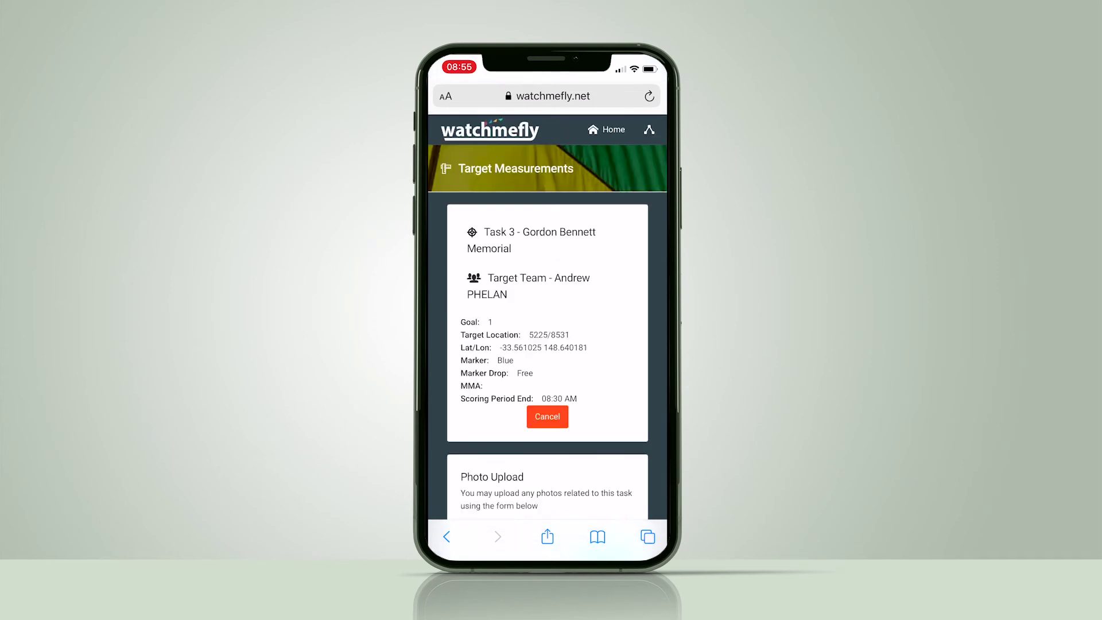
scroll(548, 316, down, 10)
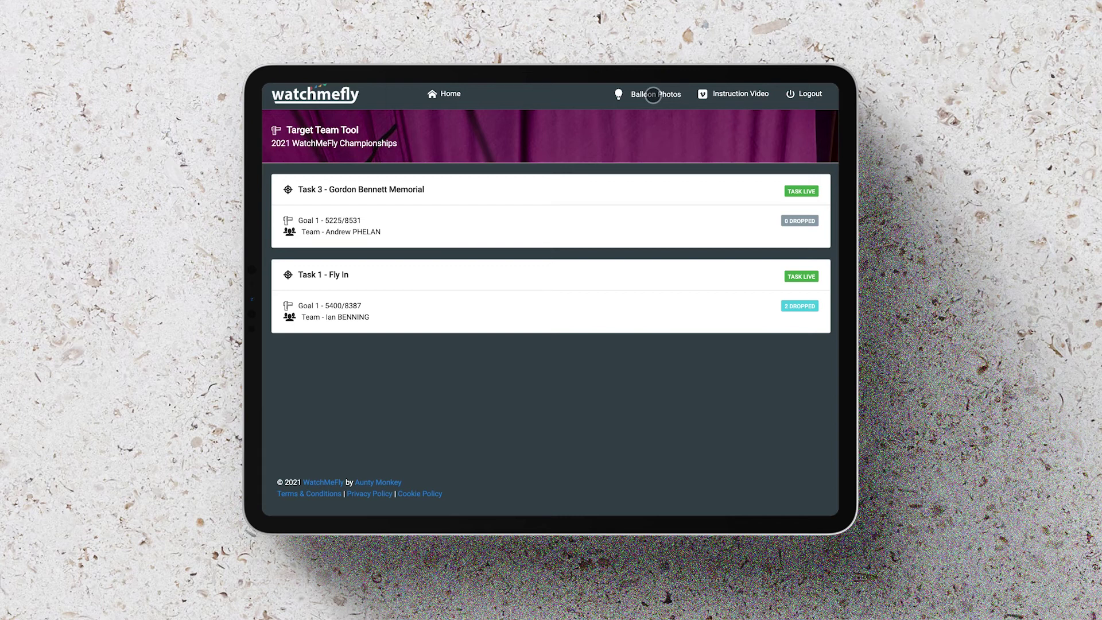
click(653, 95)
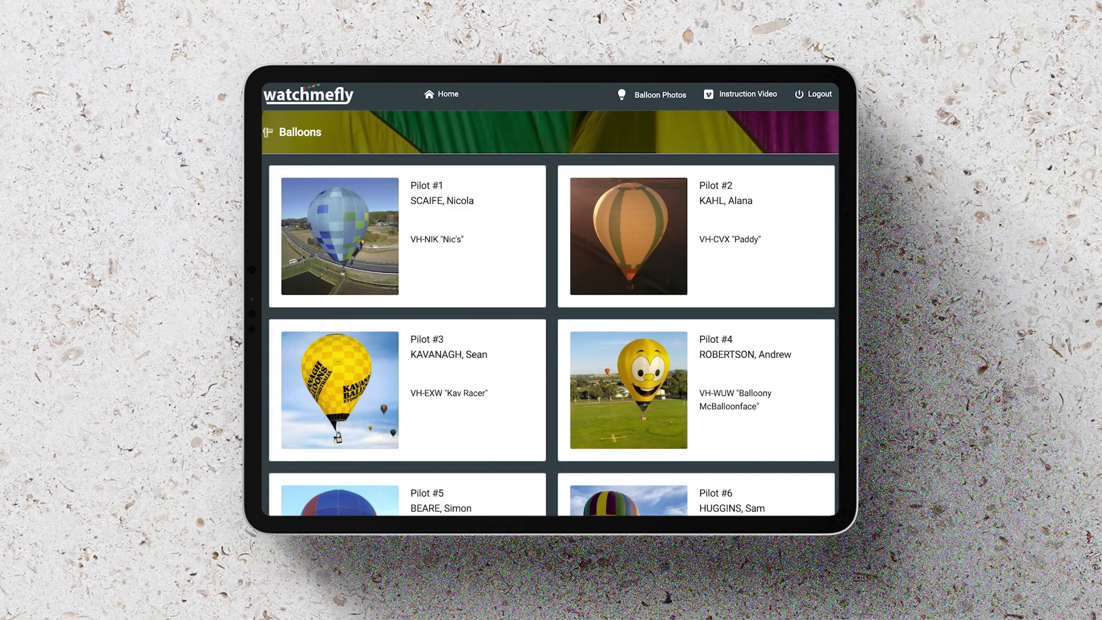